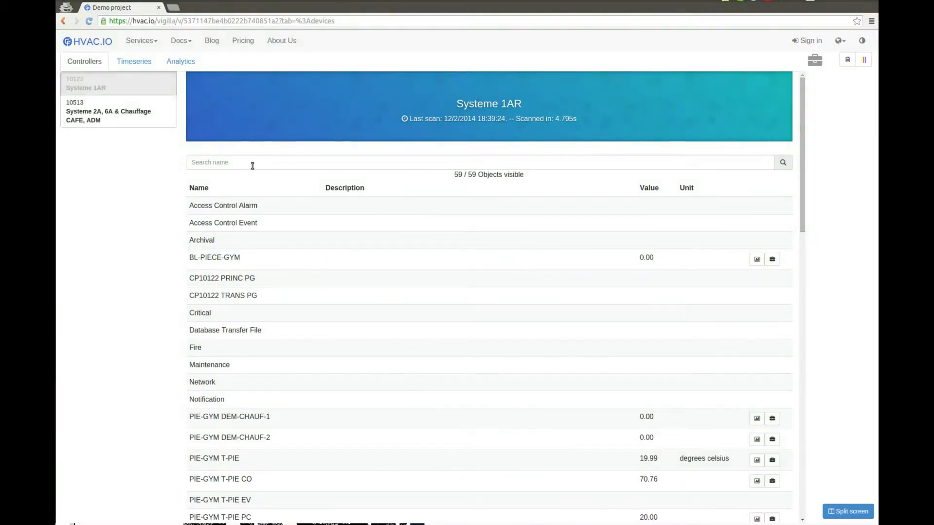
# Filter the controller's objects by "t-pie" and view the PIE-GYM T-PIE chart for a range from about late September to mid-October
pyautogui.click(254, 163)
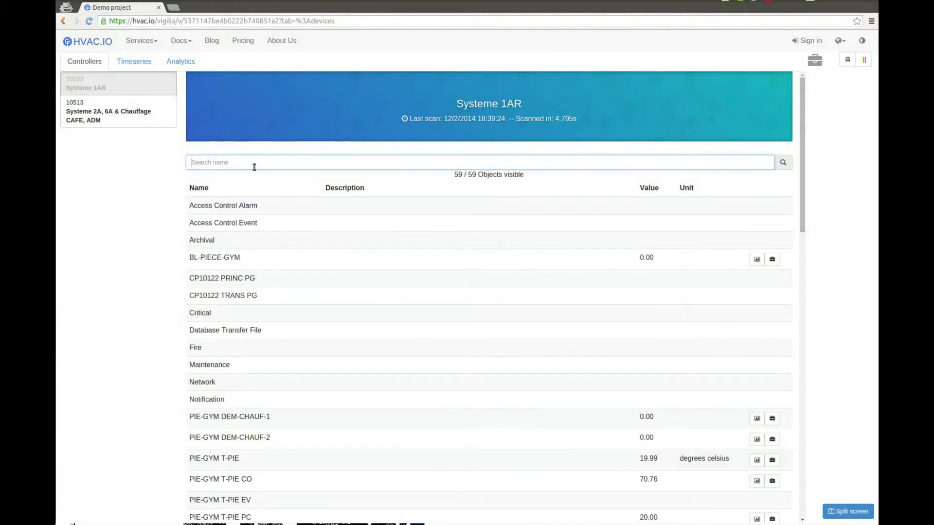
pyautogui.write('t-pie')
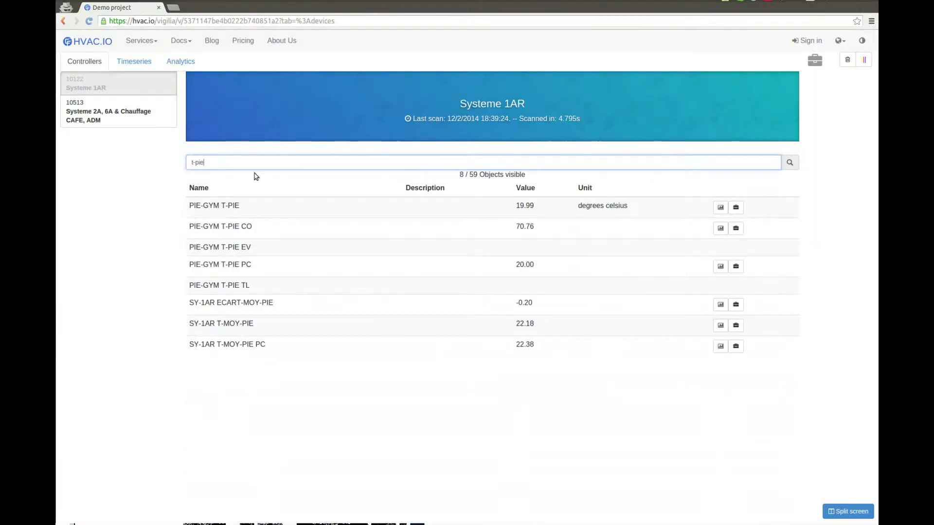
pyautogui.click(720, 207)
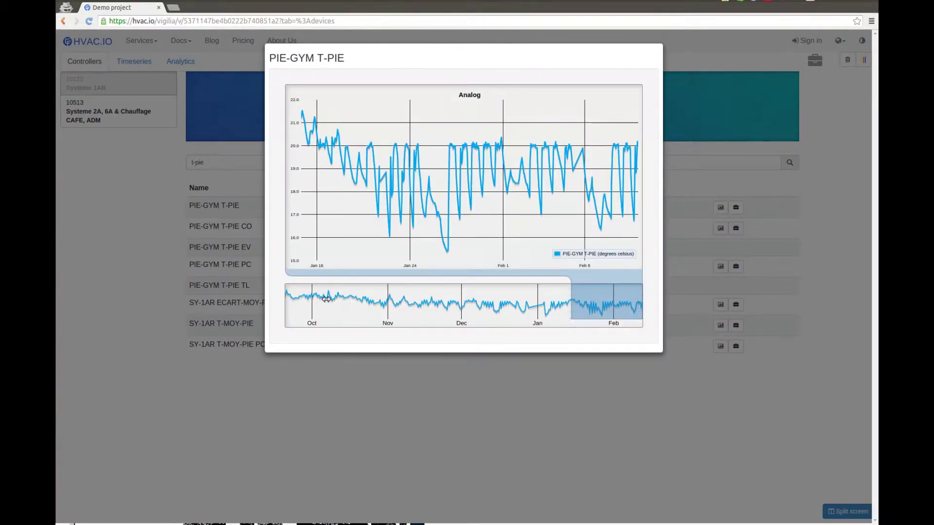
pyautogui.moveTo(353, 302); pyautogui.dragTo(306, 298)
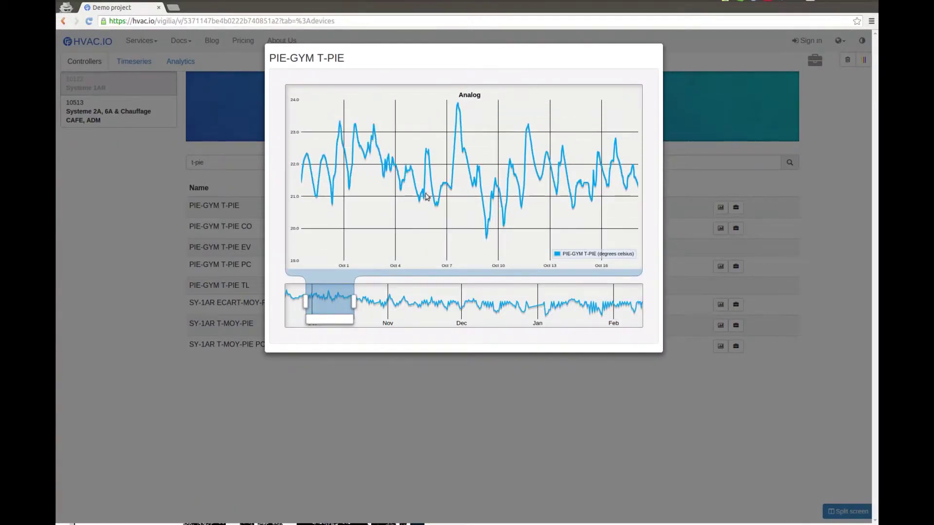
pyautogui.click(690, 160)
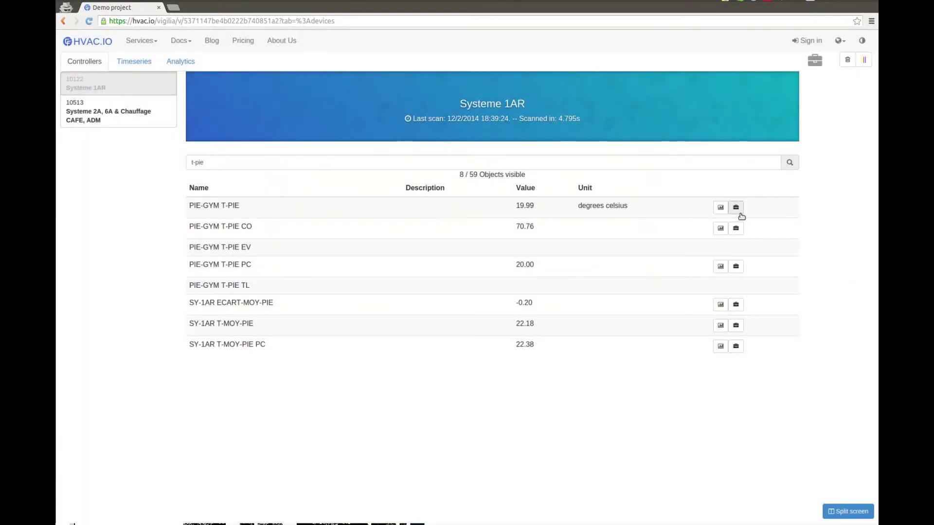
# Add PIE-GYM T-PIE to the briefcase, then filter the objects by "t-alim" and add SY-1AR T-ALIM as well
pyautogui.click(737, 209)
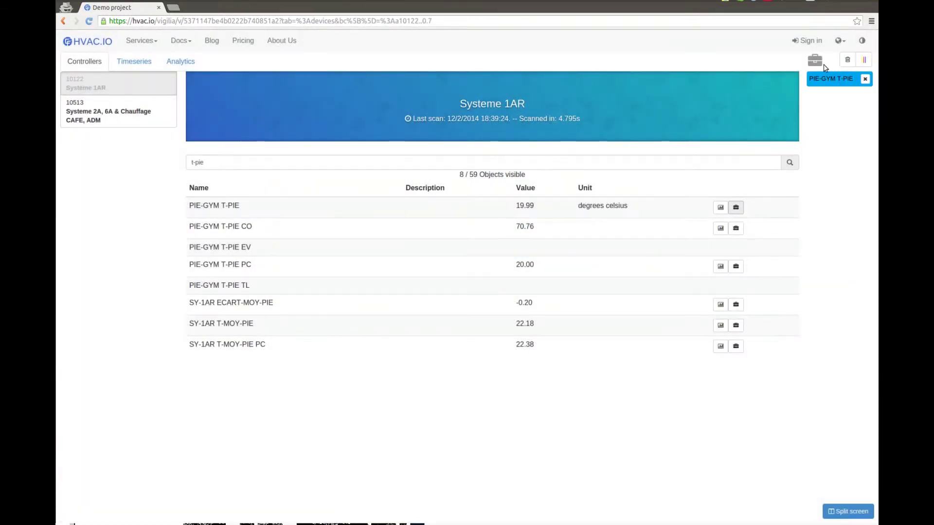
pyautogui.click(456, 158)
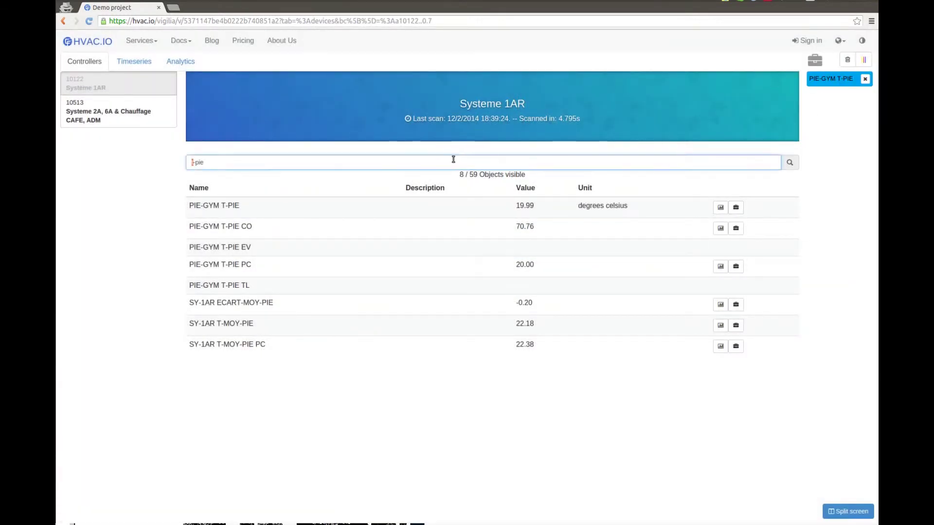
pyautogui.hotkey('ctrl', 'a')
pyautogui.write('t')
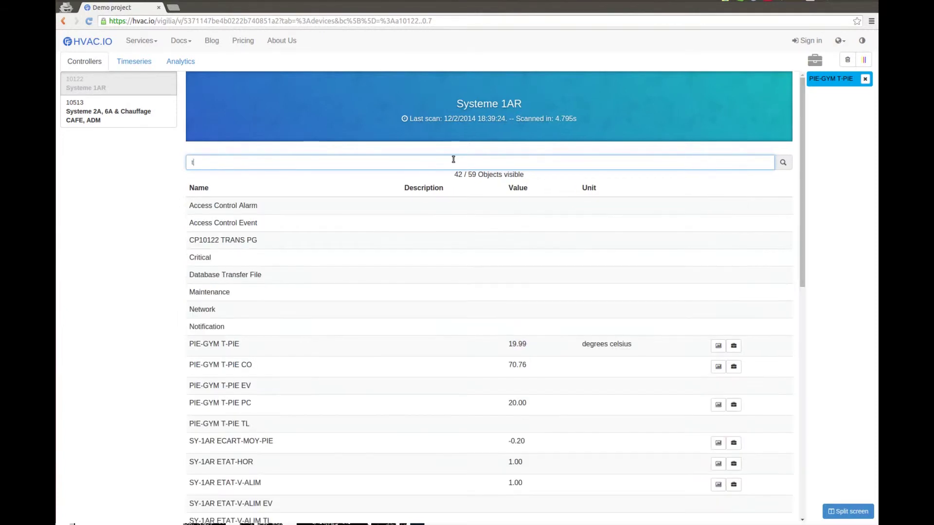
pyautogui.write('-alim')
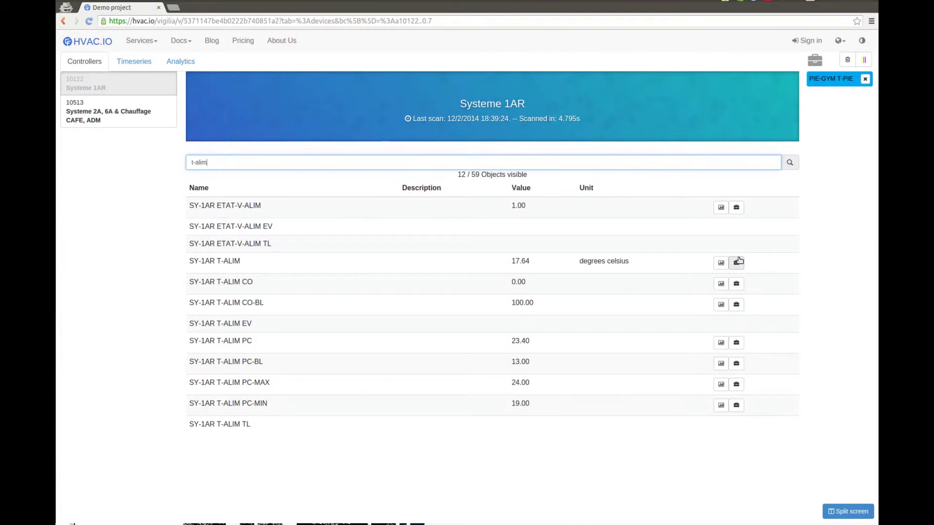
pyautogui.click(736, 263)
# Filter the objects by "ad", add SY-1AR AD-V-ALIM to the briefcase, and display the collected objects as timeseries
pyautogui.doubleClick(368, 159)
pyautogui.tripleClick(363, 156)
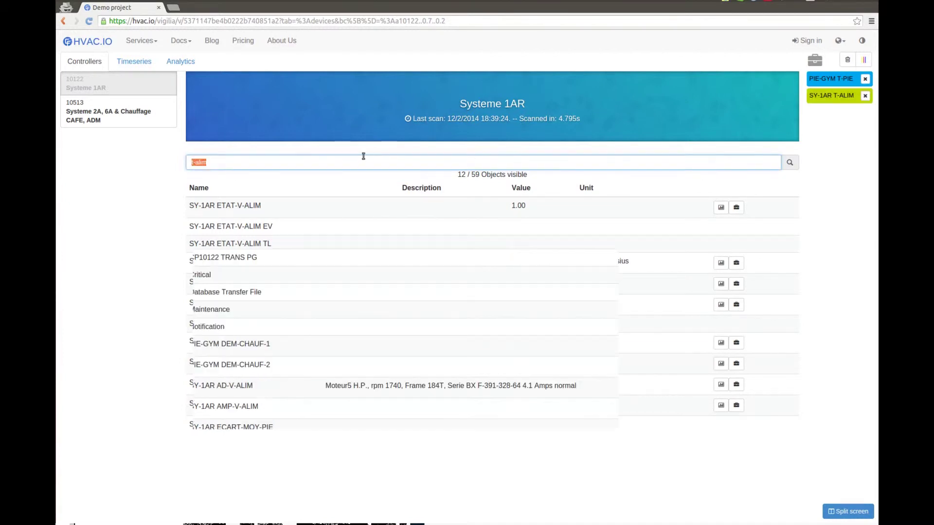
pyautogui.write('ad')
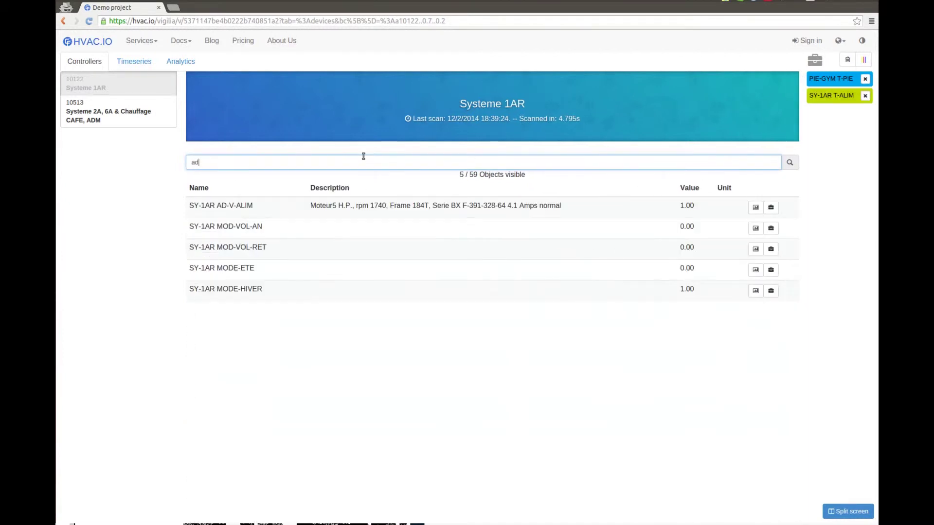
pyautogui.click(771, 207)
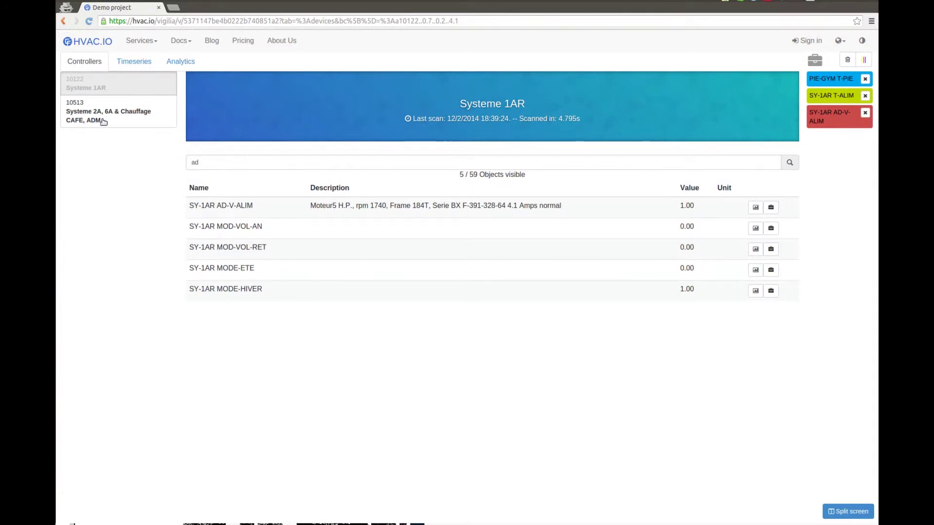
pyautogui.click(118, 65)
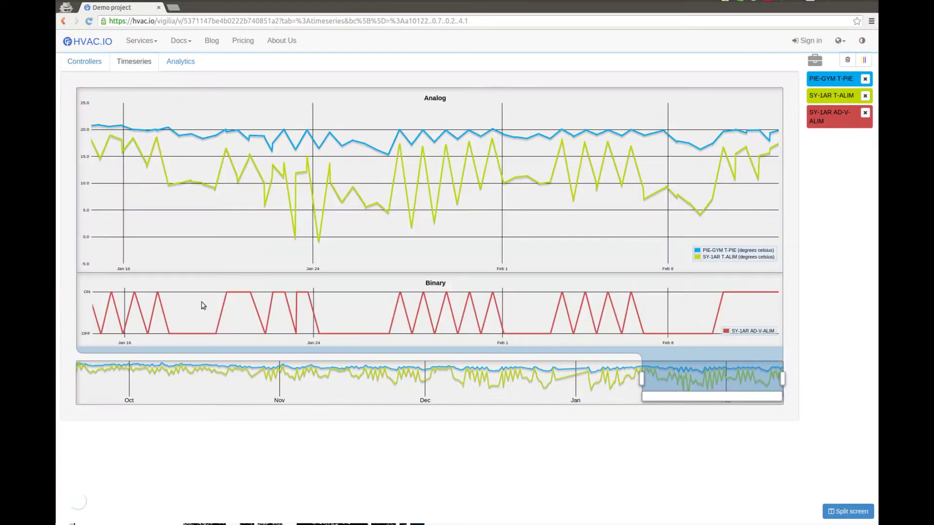
# Open the analytics of the collected objects and restrict the records to November, Sundays and Saturdays, and hours about 3 to 10
pyautogui.click(181, 62)
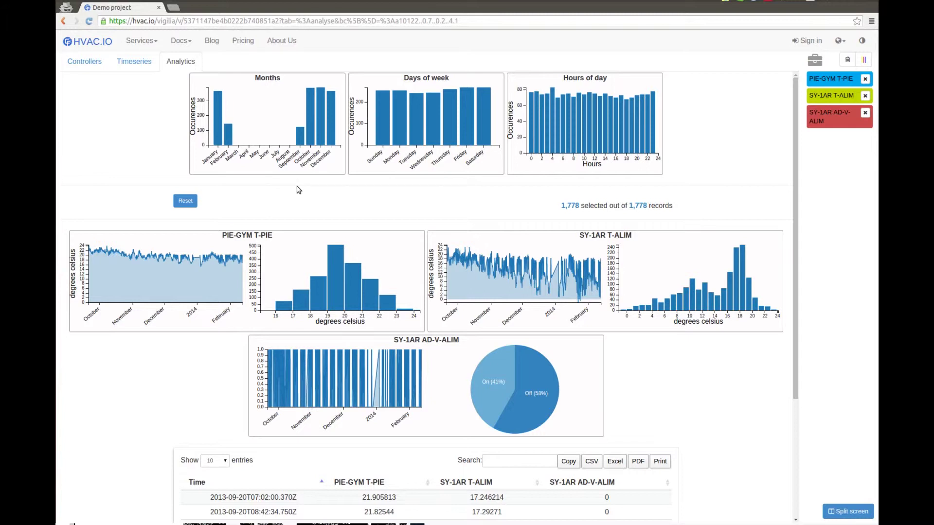
pyautogui.click(321, 142)
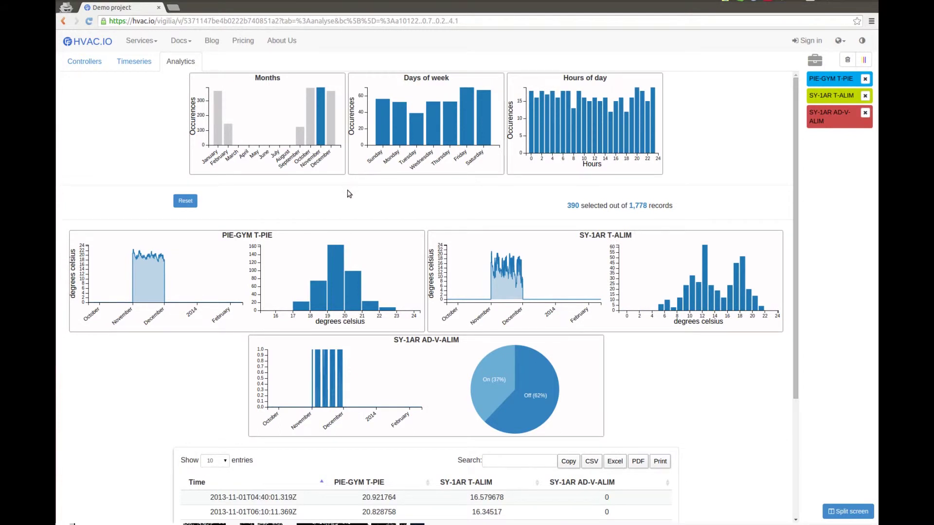
pyautogui.click(382, 129)
pyautogui.click(483, 141)
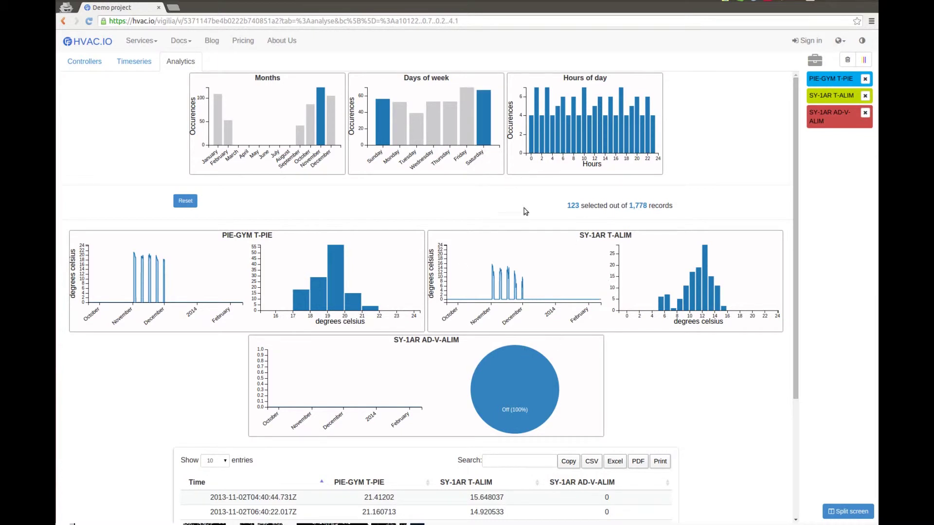
pyautogui.moveTo(583, 128); pyautogui.dragTo(546, 128)
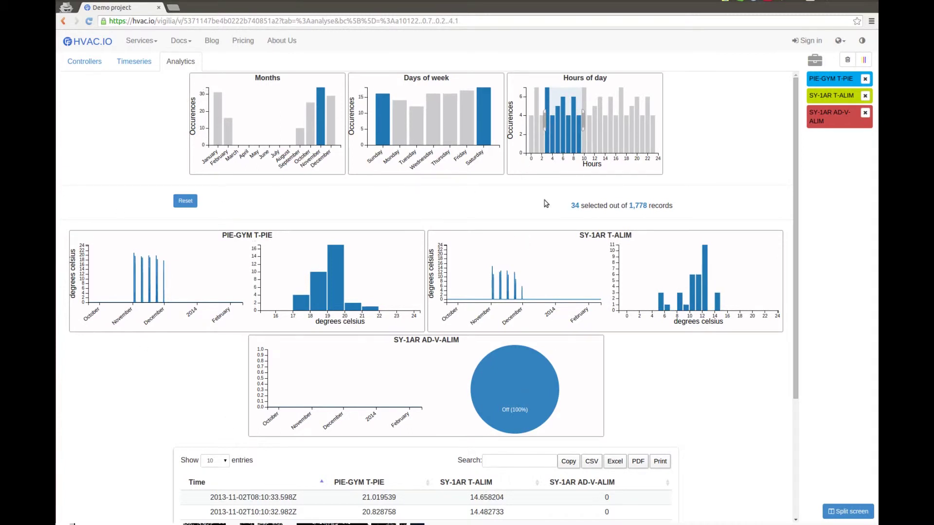
pyautogui.scroll(-3, 529, 305)
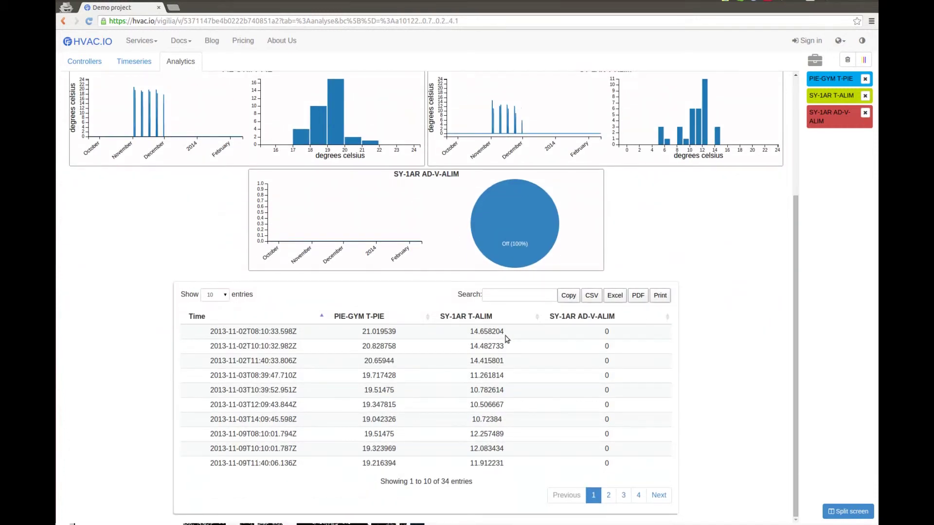
pyautogui.scroll(2, 508, 353)
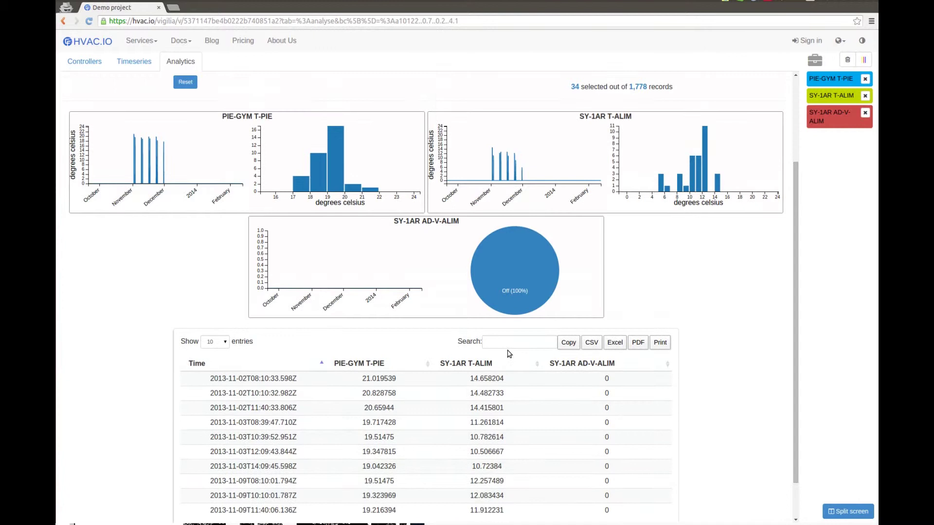
# Restrict the SY-1AR T-ALIM distribution to about 8 to 14 degrees Celsius and export the filtered records to Excel
pyautogui.moveTo(678, 195); pyautogui.dragTo(716, 191)
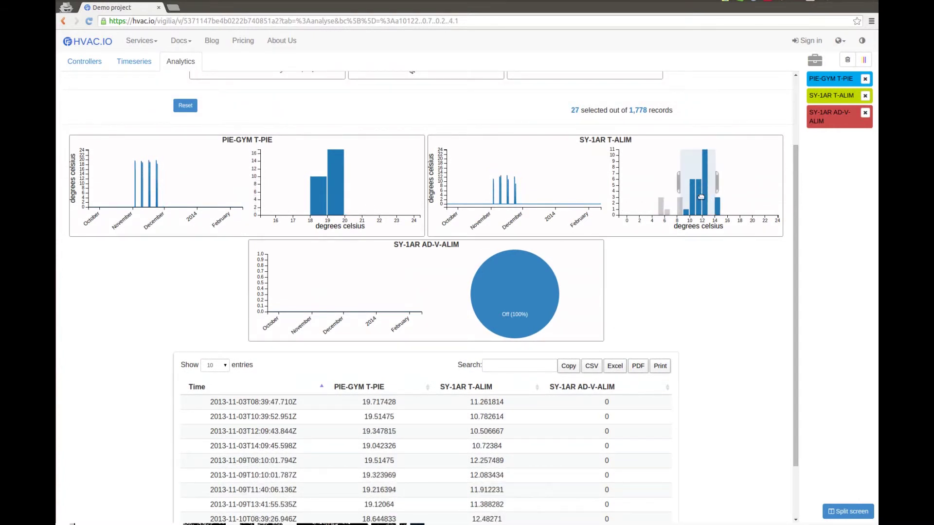
pyautogui.click(615, 366)
# Clear the SY-1AR T-ALIM temperature range and reset all remaining filters on the records
pyautogui.scroll(3, 695, 308)
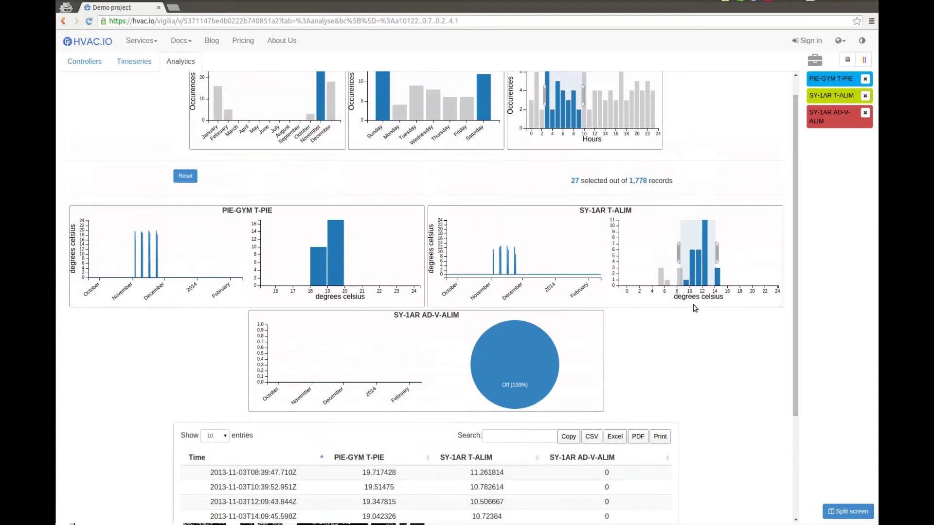
pyautogui.click(731, 273)
pyautogui.scroll(1, 517, 167)
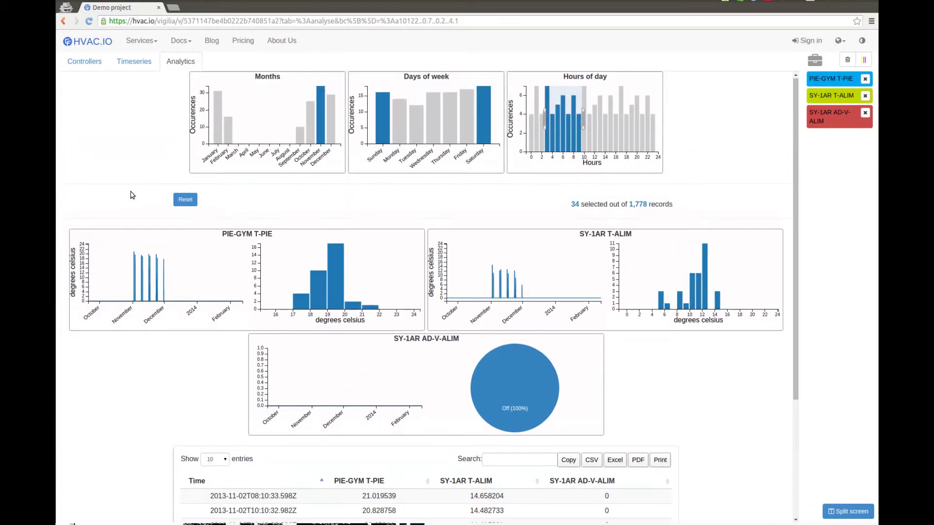
pyautogui.click(181, 200)
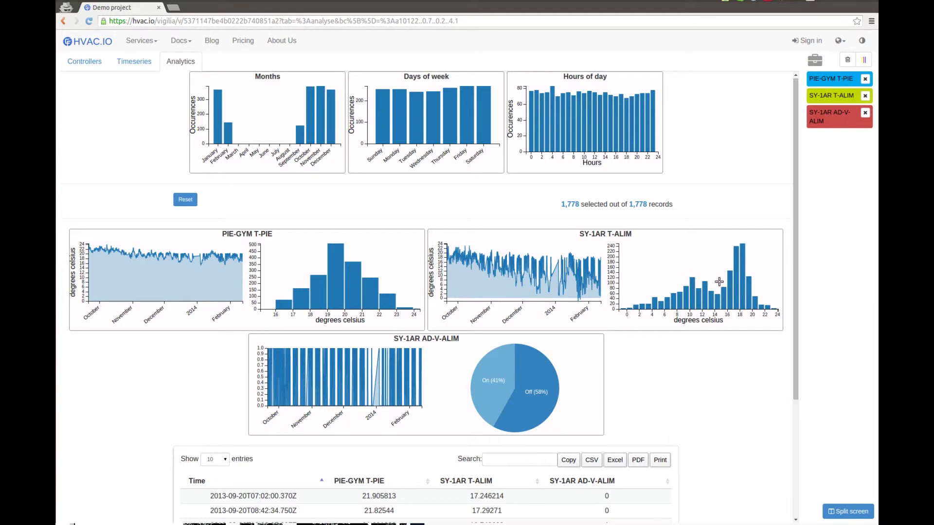
# Examine the records with SY-1AR T-ALIM between about 4 and 14 degrees Celsius, then clear that range
pyautogui.moveTo(719, 283); pyautogui.dragTo(660, 288)
pyautogui.moveTo(714, 287)
pyautogui.mouseDown()
pyautogui.moveTo(664, 291)
pyautogui.moveTo(651, 282)
pyautogui.mouseUp()
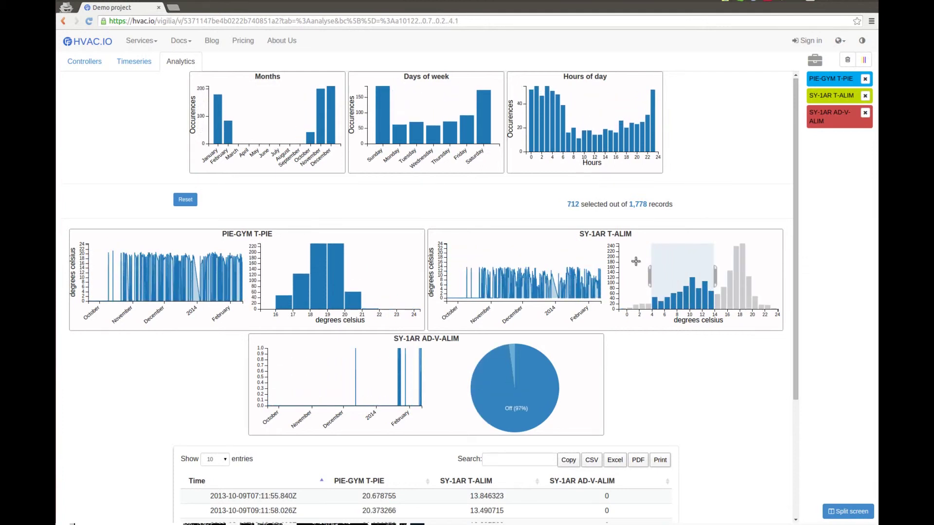
pyautogui.click(641, 263)
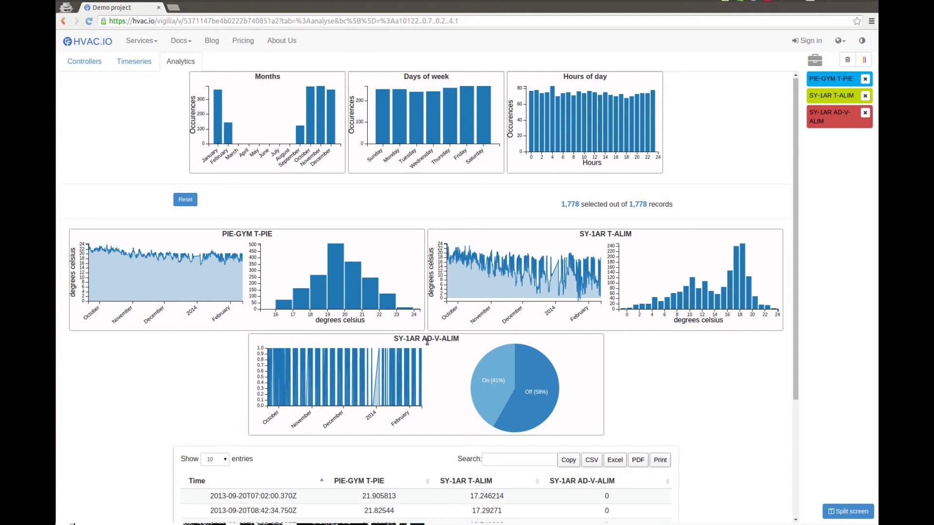
# Filter the records to the On state of SY-1AR AD-V-ALIM and examine the temperature and time distributions
pyautogui.click(473, 380)
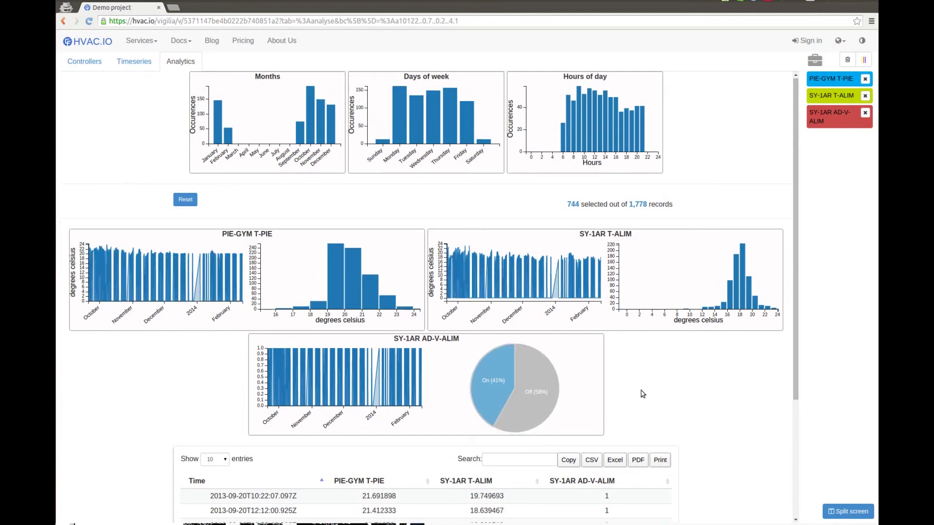
pyautogui.scroll(-1, 685, 391)
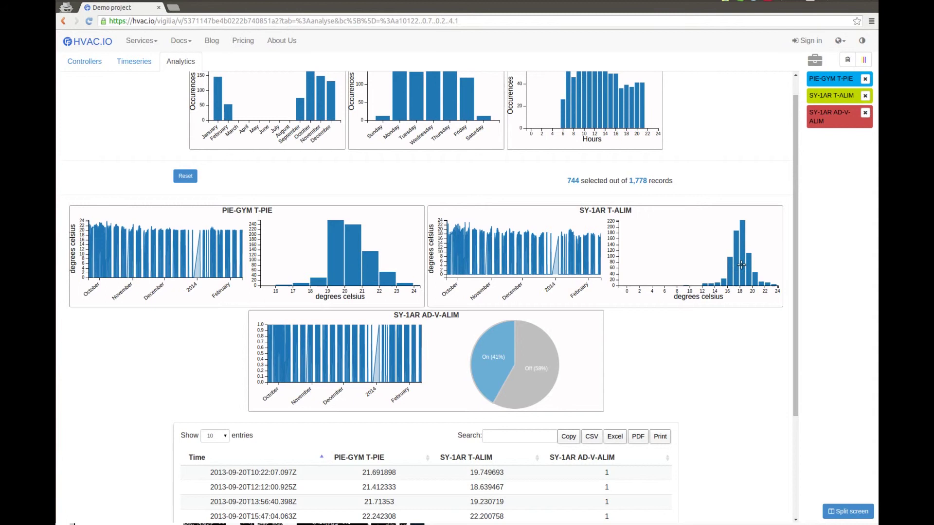
pyautogui.scroll(1, 661, 346)
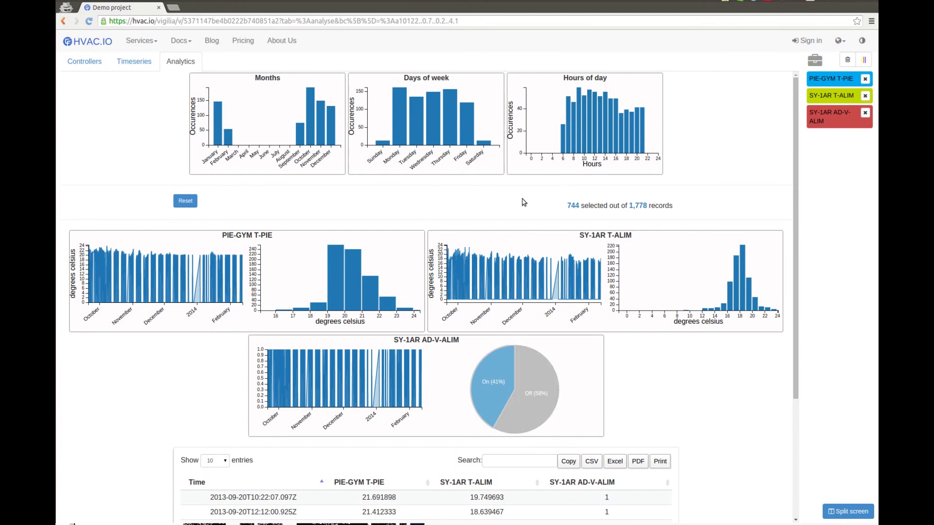
# Reset all filters and restrict the records to about late October through early December on the SY-1AR T-ALIM time chart
pyautogui.click(181, 199)
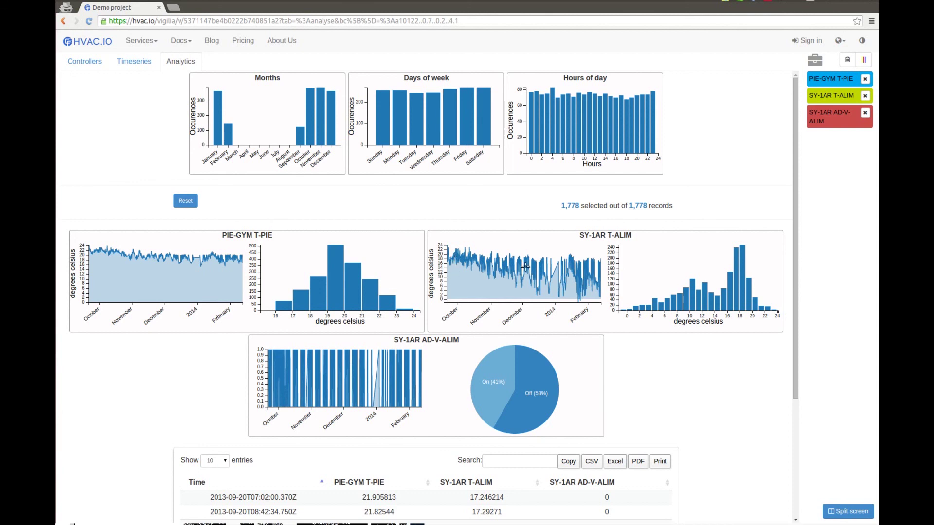
pyautogui.moveTo(525, 268); pyautogui.dragTo(489, 273)
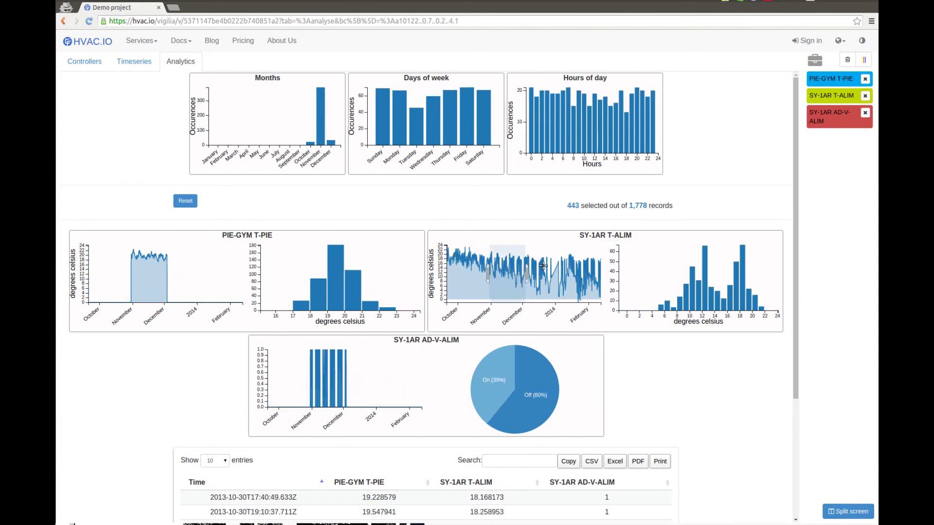